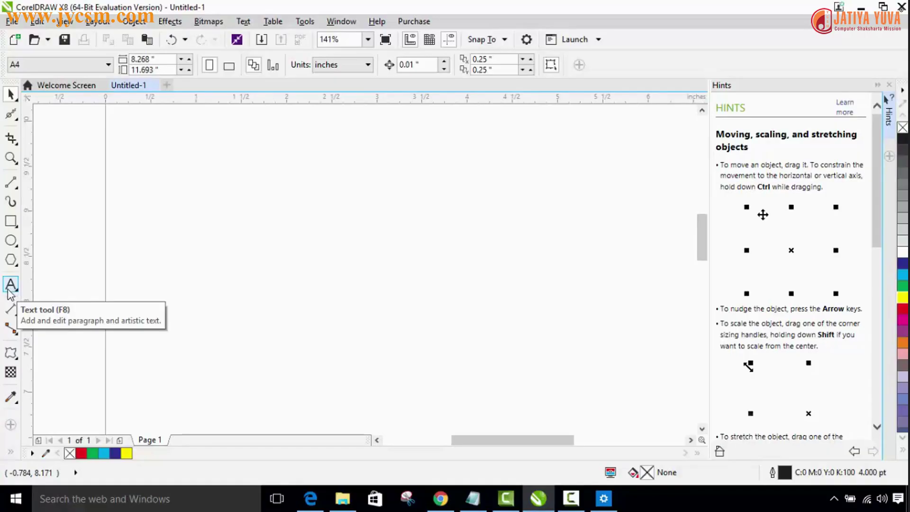
# - Add the artistic text "SMARTO SYSTEMS" on the upper part of the page
pyautogui.click(9, 284)
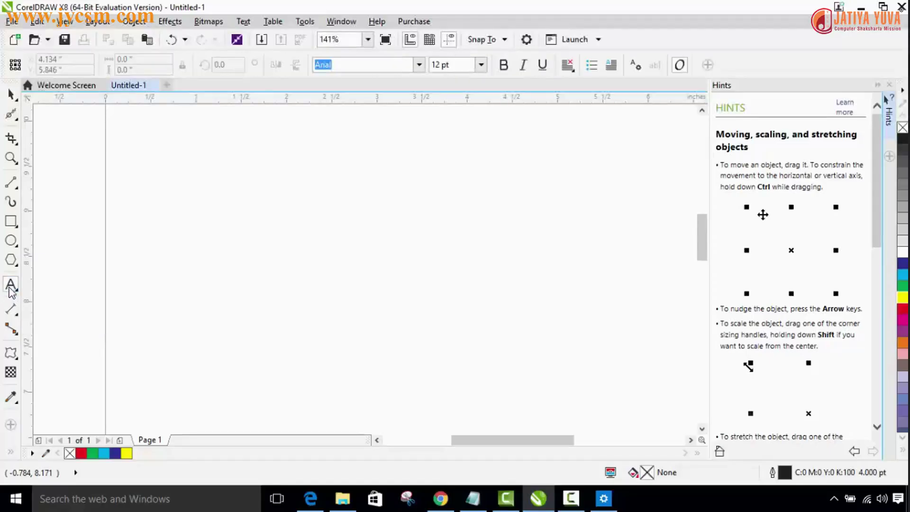
pyautogui.click(246, 224)
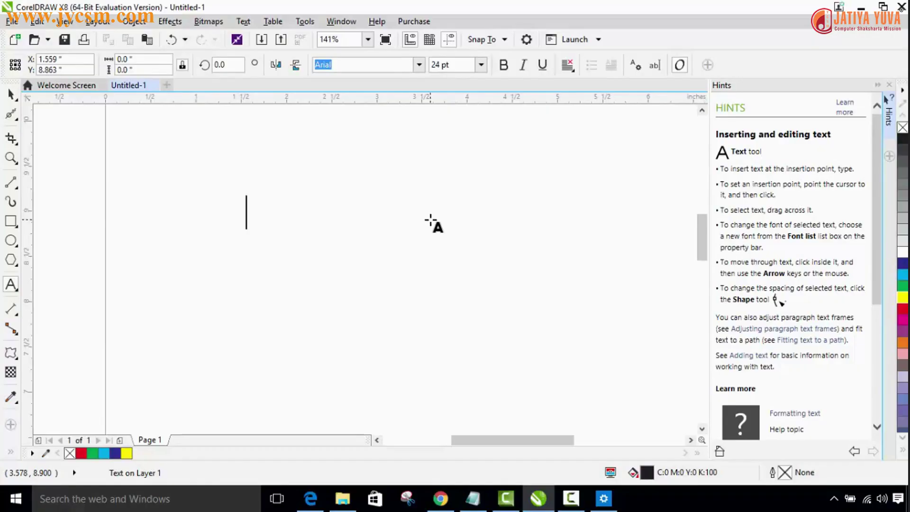
pyautogui.write('SM')
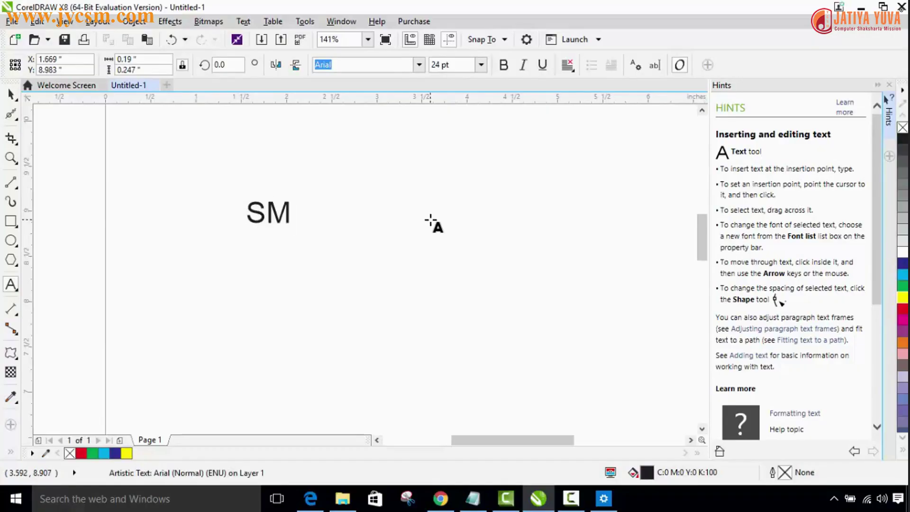
pyautogui.write('ARTO')
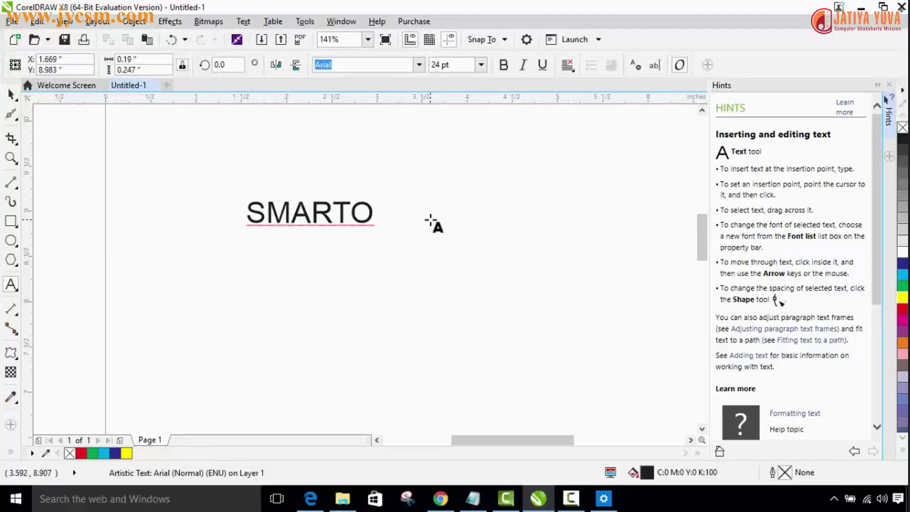
pyautogui.write(' SYS')
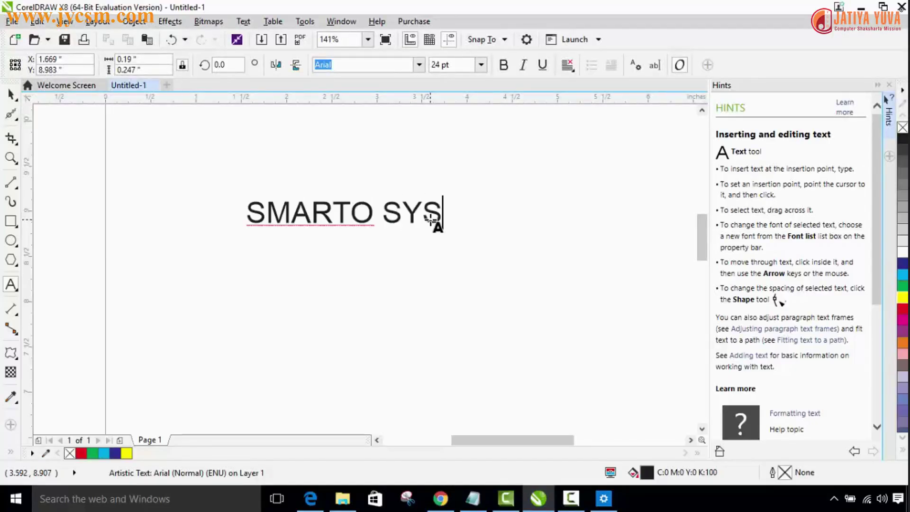
pyautogui.write('TEM')
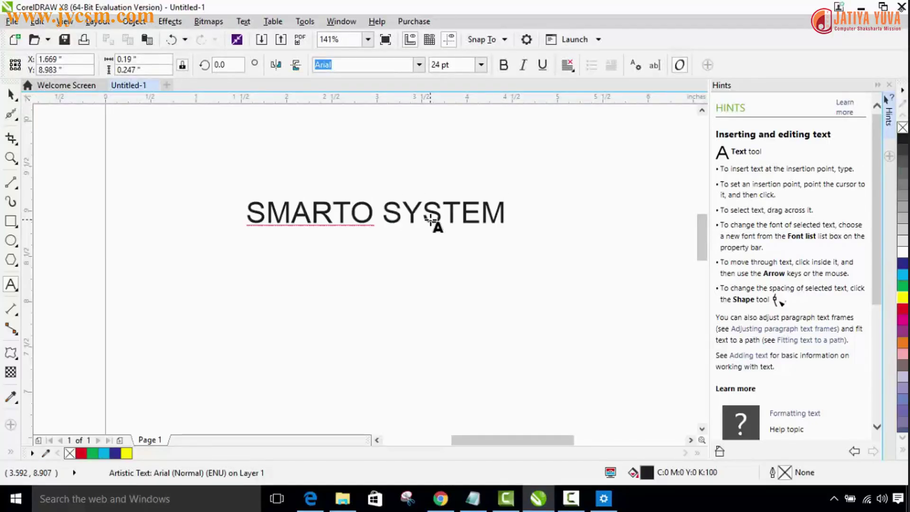
pyautogui.write('S')
# - Move the text slightly down and enlarge it proportionally to about 3.85 inches wide, about 30 pt
pyautogui.click(11, 95)
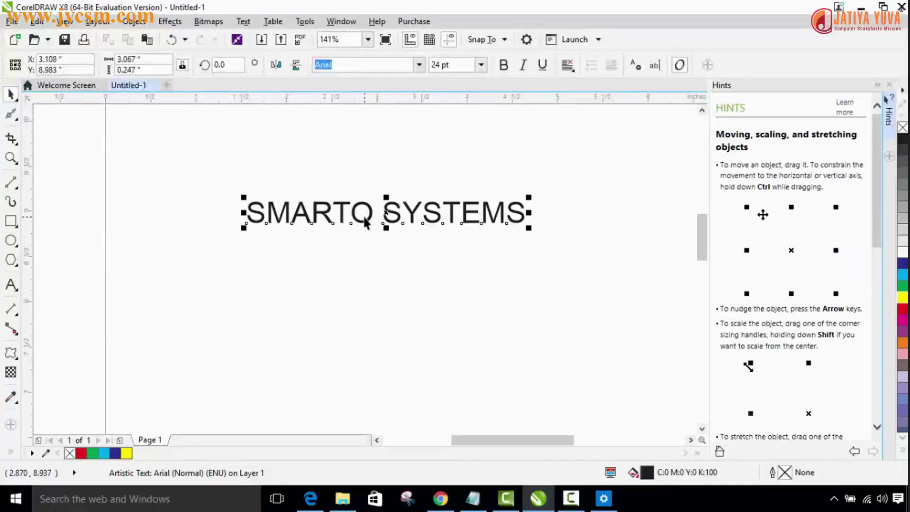
pyautogui.moveTo(364, 224); pyautogui.dragTo(362, 241)
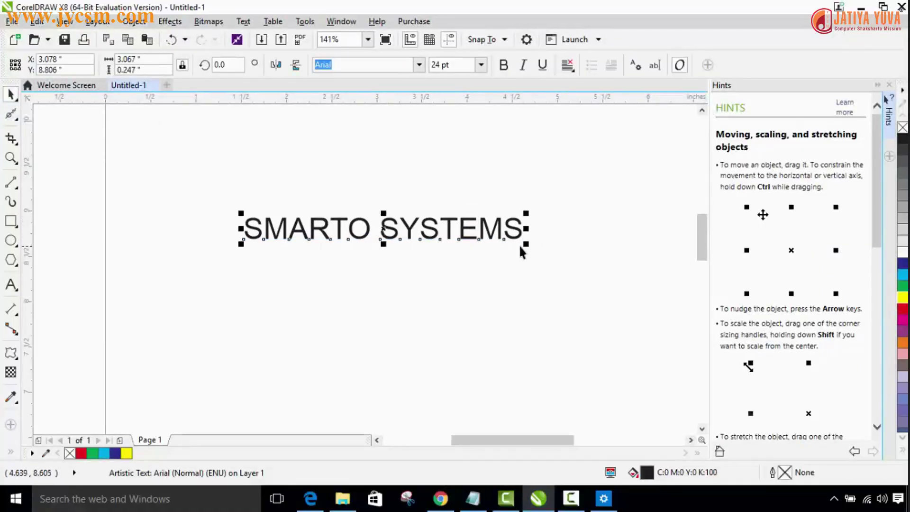
pyautogui.moveTo(526, 244); pyautogui.dragTo(561, 284)
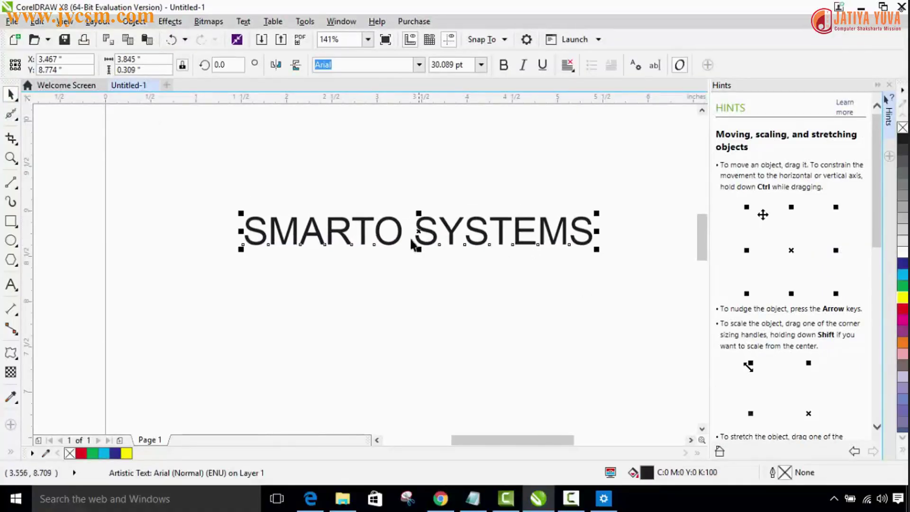
pyautogui.click(274, 190)
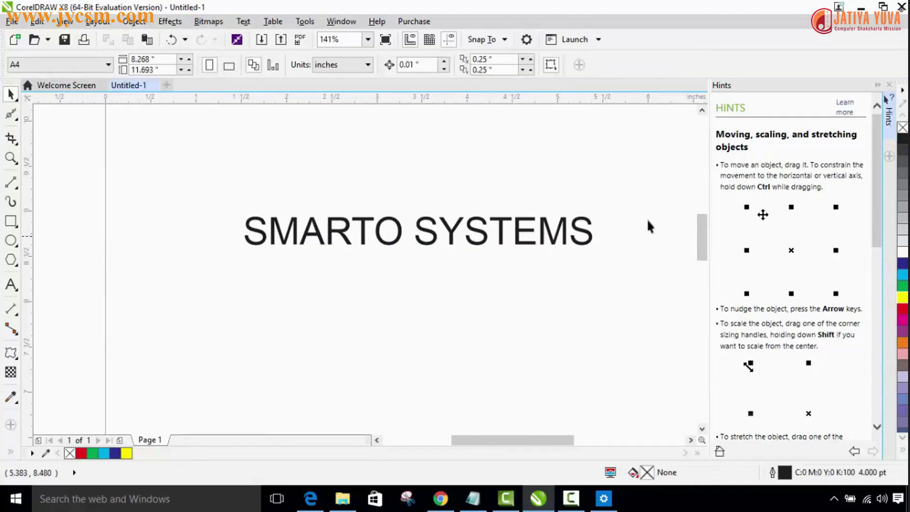
# - Convert the SMARTO SYSTEMS text to curves and shift it slightly down and to the left
pyautogui.click(316, 251)
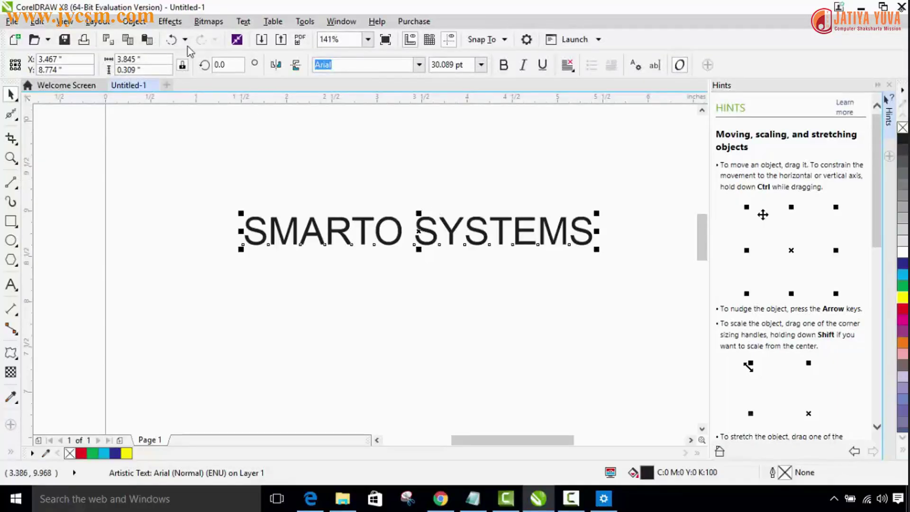
pyautogui.click(134, 22)
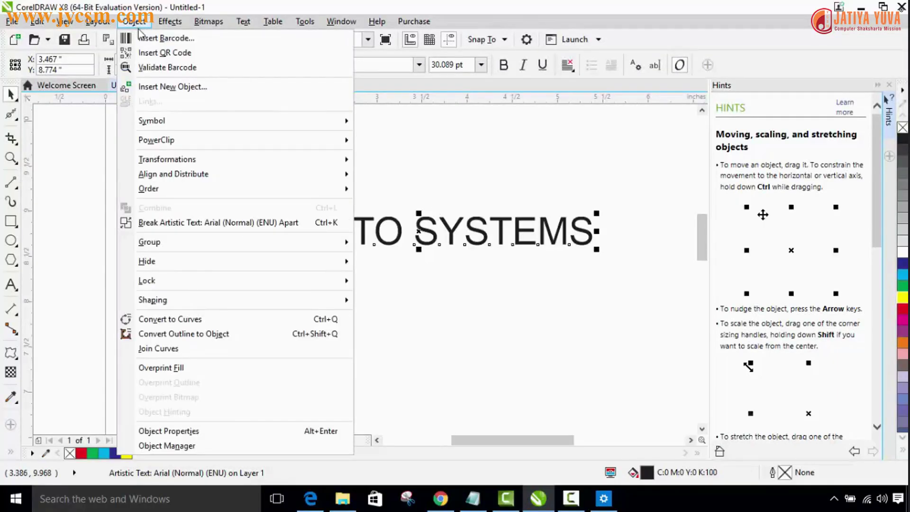
pyautogui.click(339, 322)
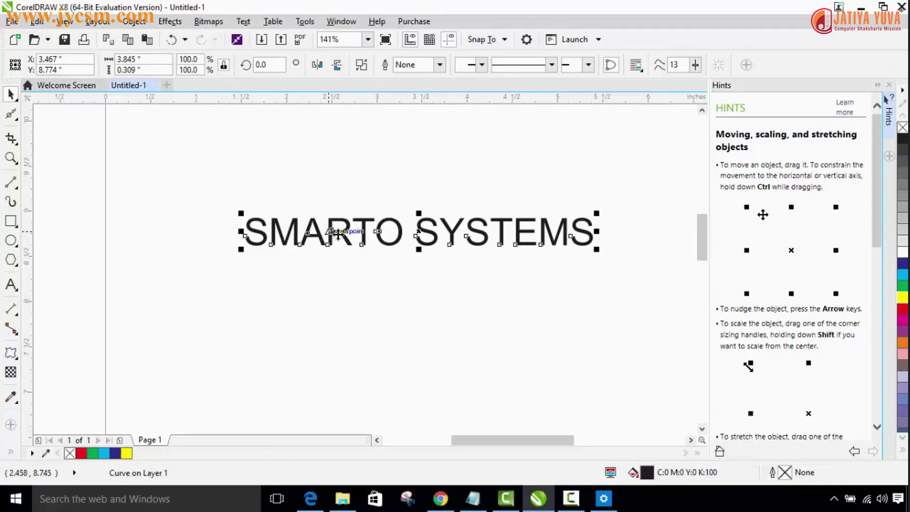
pyautogui.moveTo(422, 230); pyautogui.dragTo(412, 238)
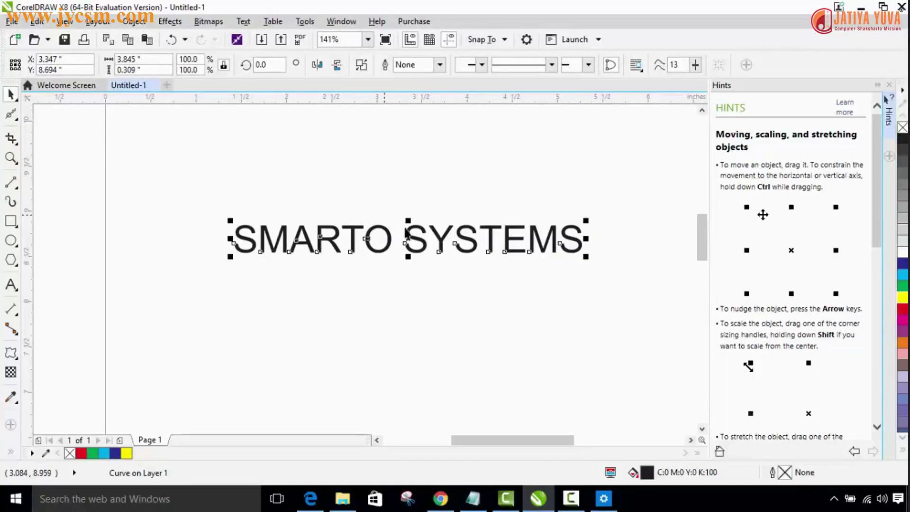
# - Use the Shape tool to pull nodes on the upper outline of the first S outward into spikes
pyautogui.click(14, 120)
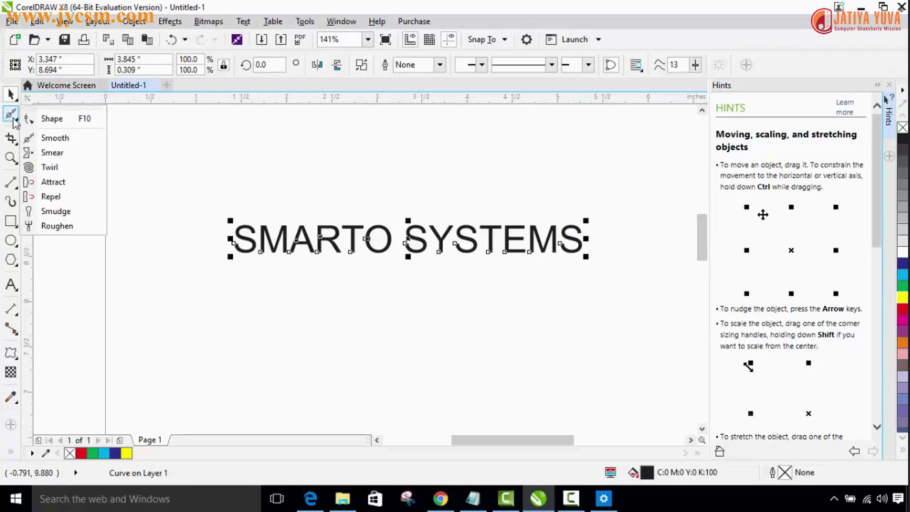
pyautogui.click(47, 119)
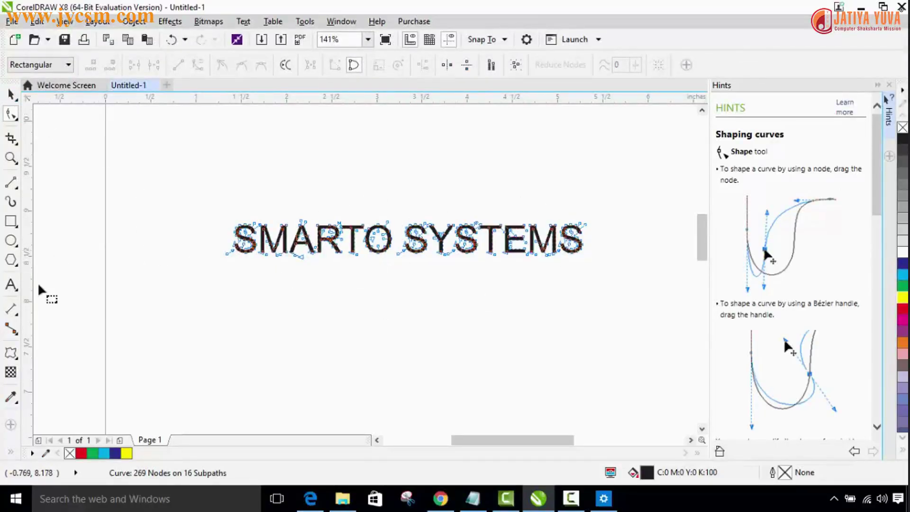
pyautogui.press('z')
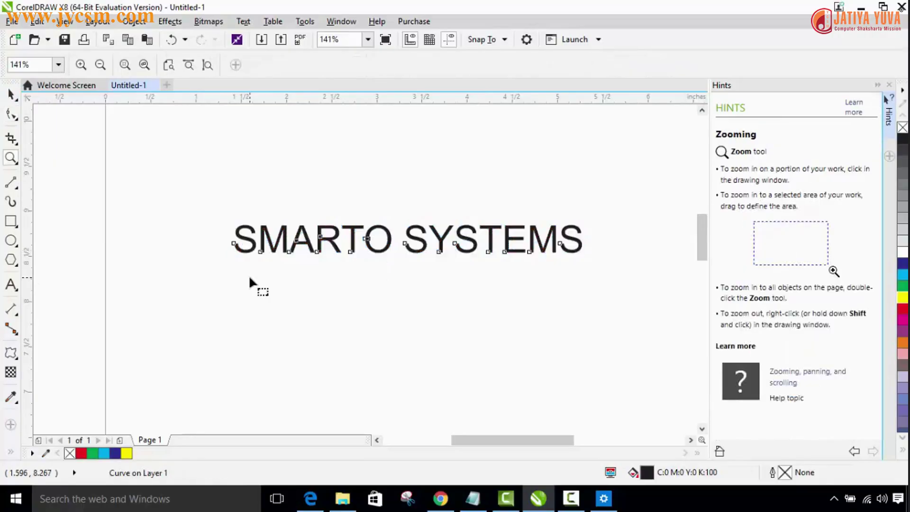
pyautogui.click(374, 230)
pyautogui.click(11, 114)
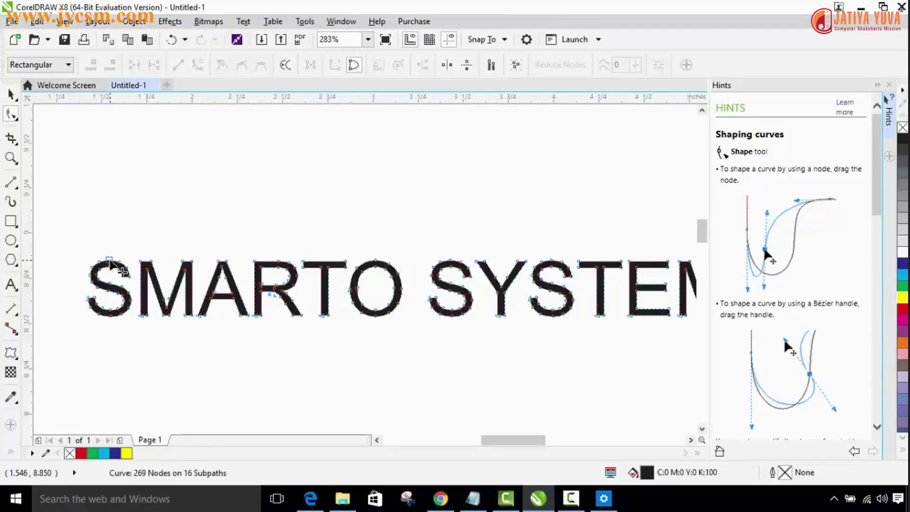
pyautogui.click(110, 260)
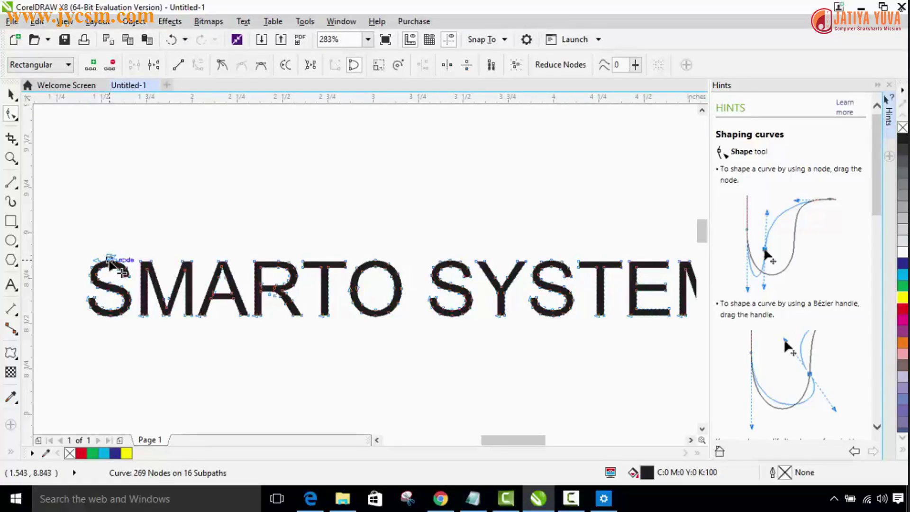
pyautogui.moveTo(110, 260); pyautogui.dragTo(83, 274)
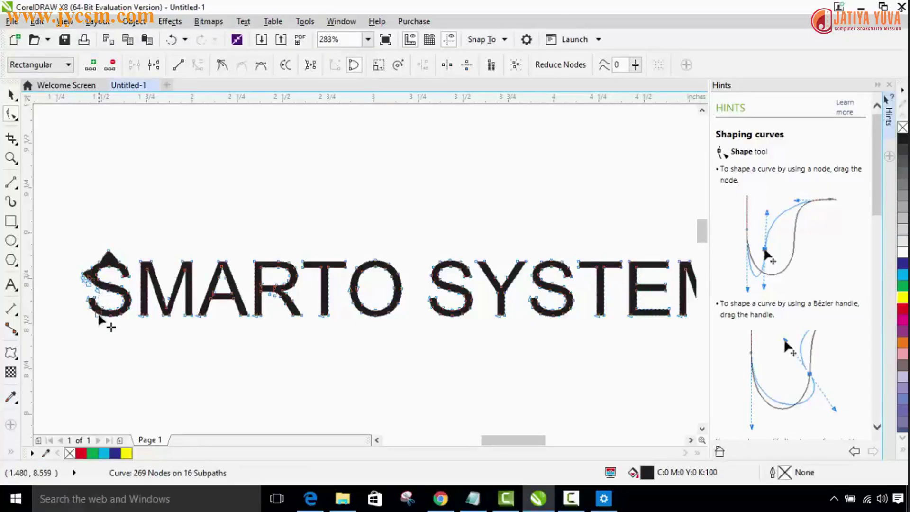
pyautogui.moveTo(100, 314); pyautogui.dragTo(99, 318)
pyautogui.click(118, 345)
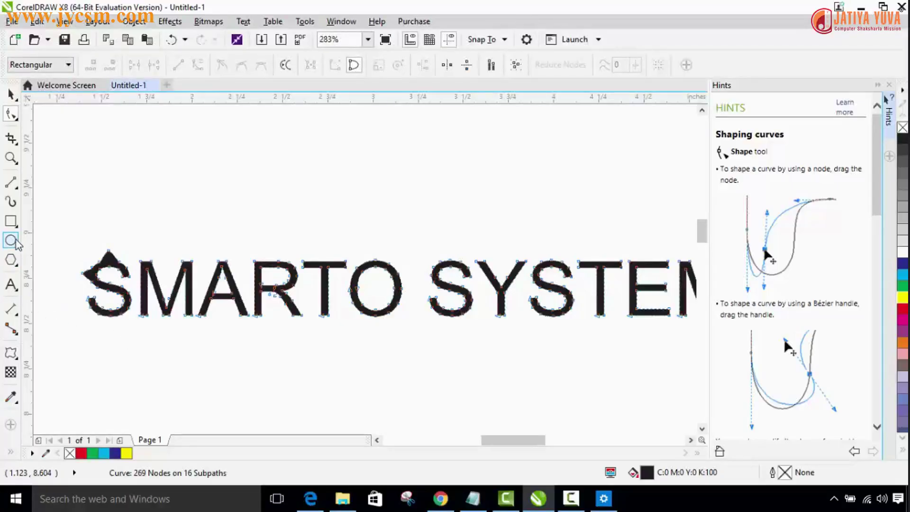
# - Delete the nodes forming the spikes at the top and left of the first S
pyautogui.click(11, 158)
pyautogui.click(102, 284)
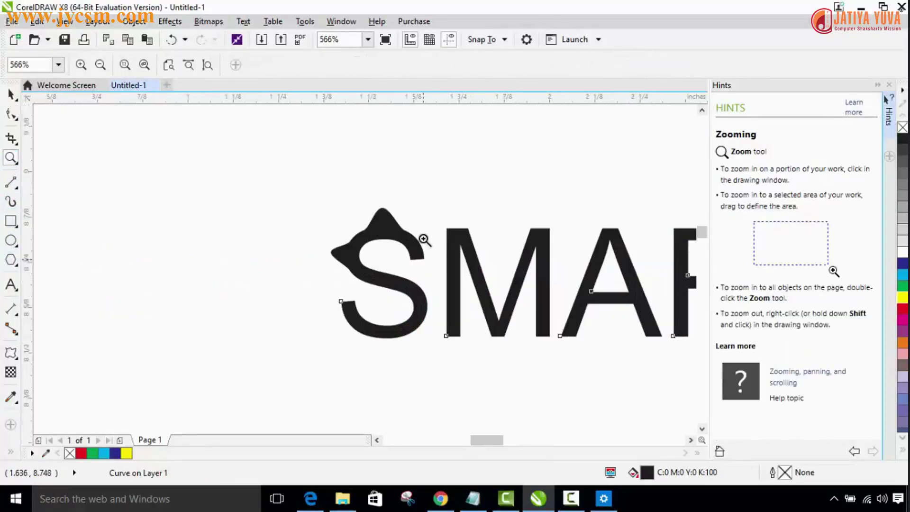
pyautogui.click(11, 114)
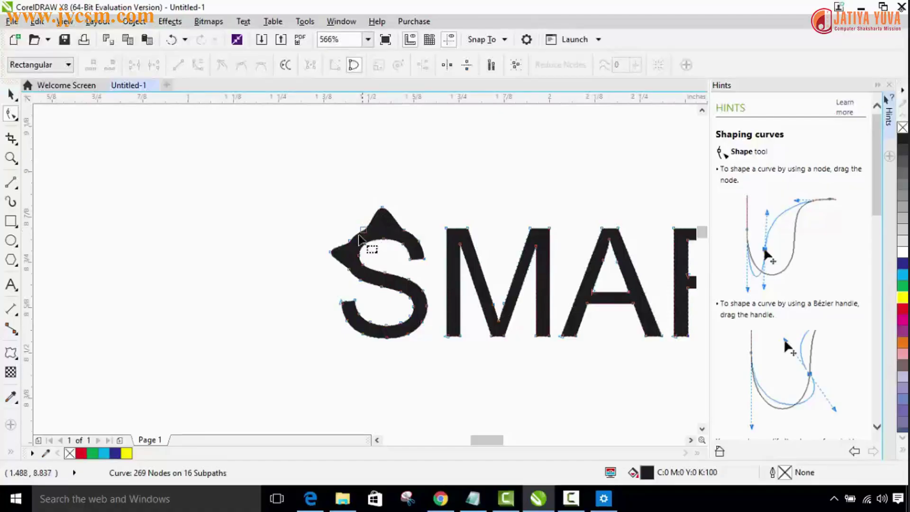
pyautogui.doubleClick(382, 208)
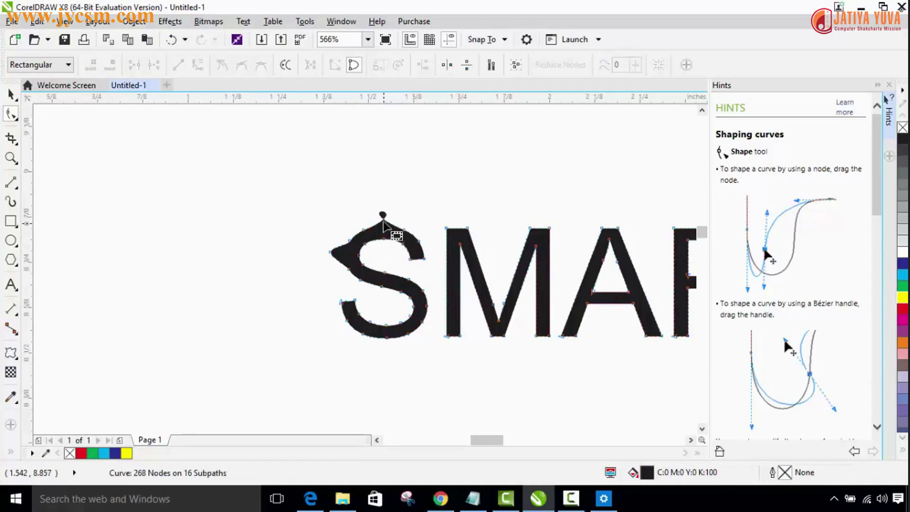
pyautogui.doubleClick(385, 218)
pyautogui.press('Delete')
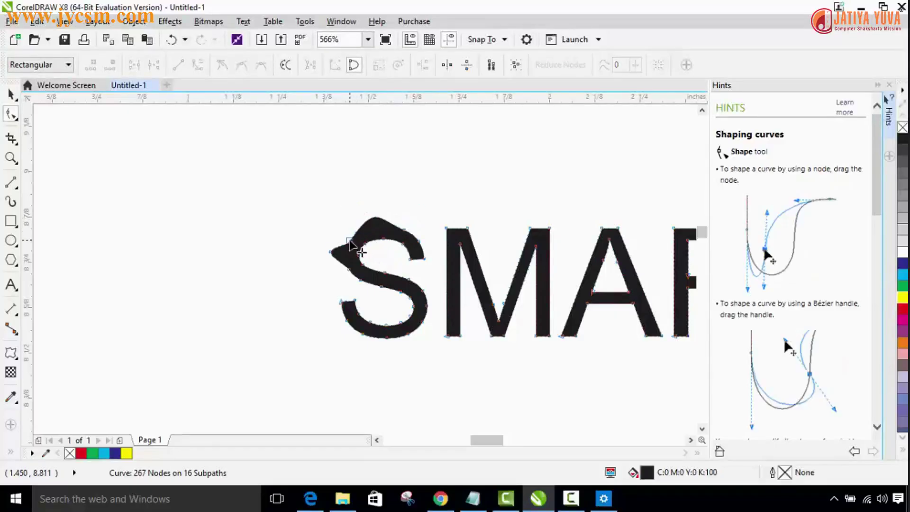
pyautogui.doubleClick(356, 246)
pyautogui.click(331, 253)
pyautogui.press('Delete')
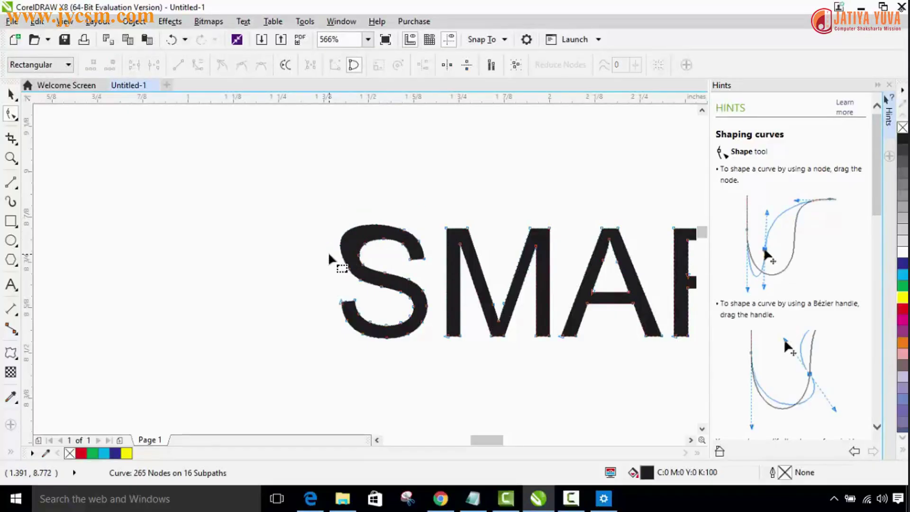
# - Delete further nodes along the outer and inner edges of the first S's upper curve to simplify its shape
pyautogui.click(352, 237)
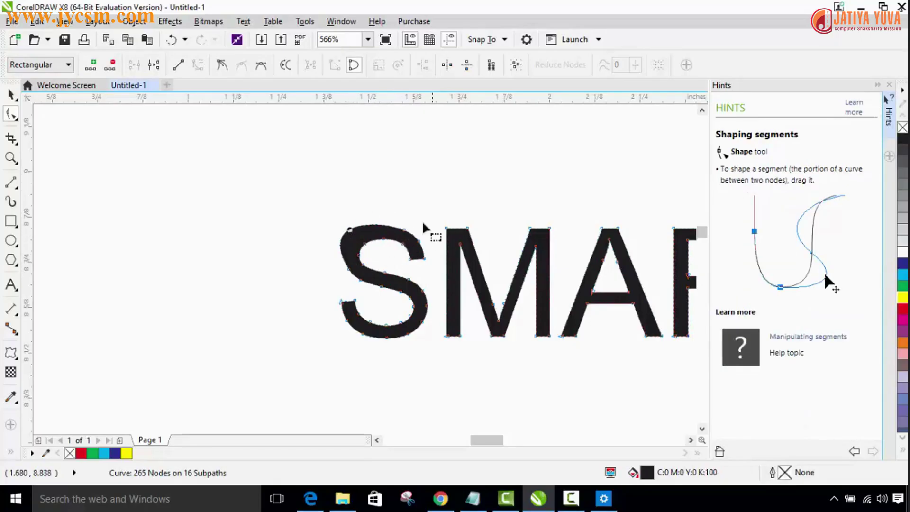
pyautogui.press('Delete')
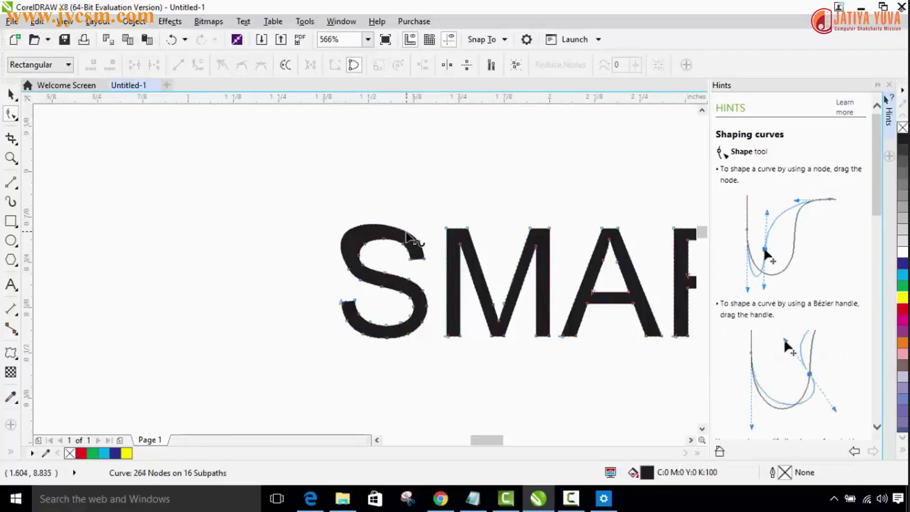
pyautogui.click(409, 260)
pyautogui.press('Delete')
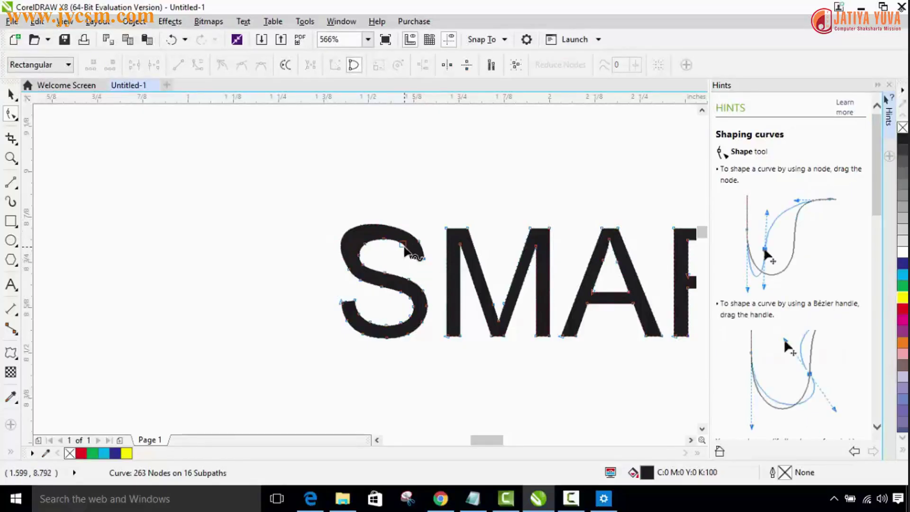
pyautogui.click(404, 252)
pyautogui.press('Delete')
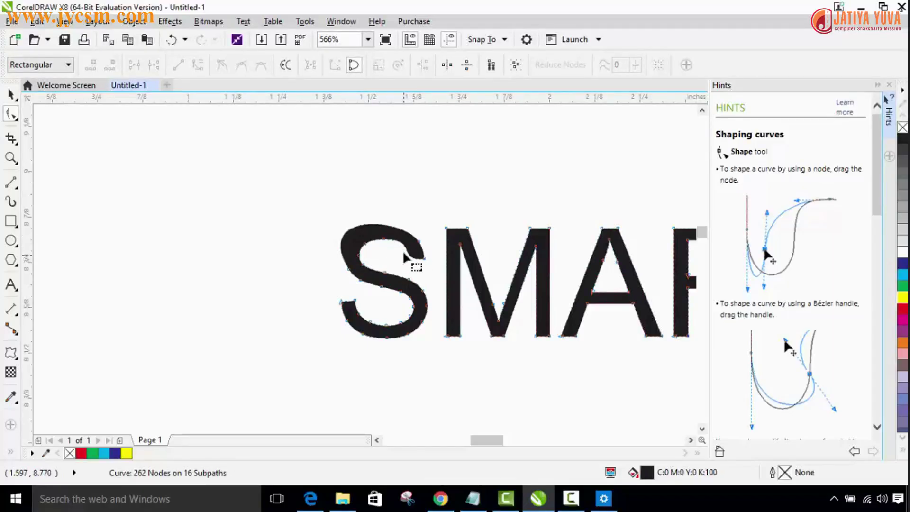
pyautogui.click(368, 246)
pyautogui.press('Delete')
pyautogui.click(384, 239)
pyautogui.press('Delete')
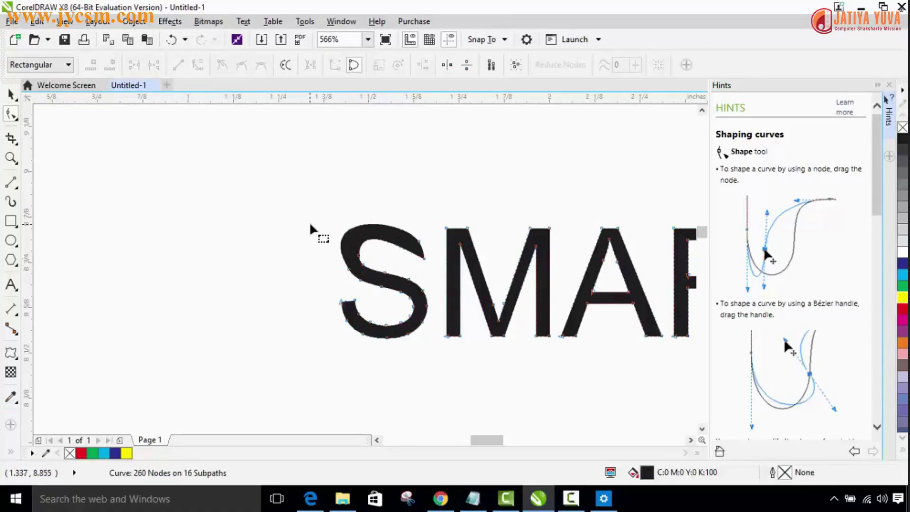
# - Activate the Smooth tool and set its nib size to 0.5 inch and its rate to 66
pyautogui.click(15, 119)
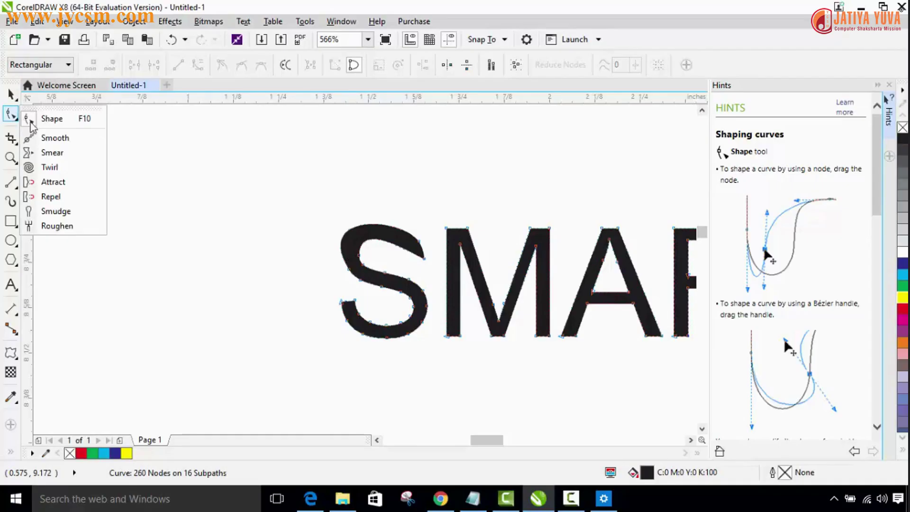
pyautogui.click(53, 137)
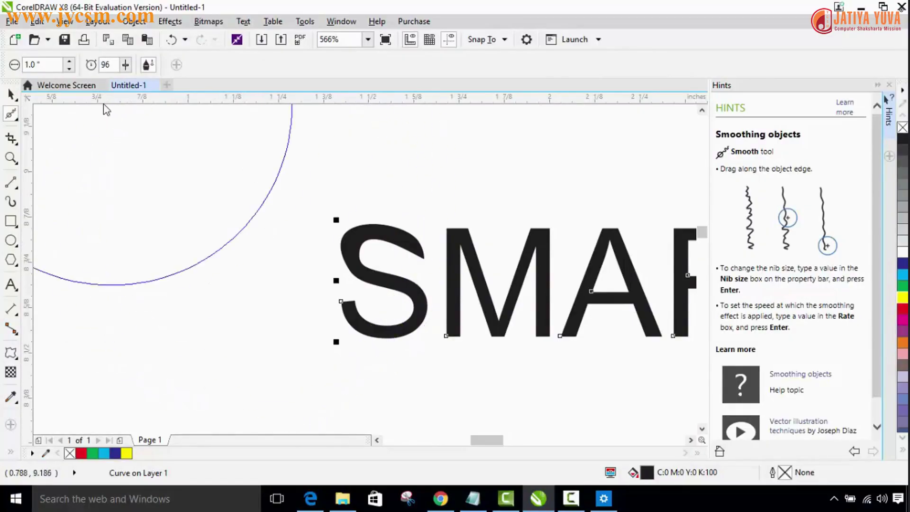
pyautogui.click(69, 69)
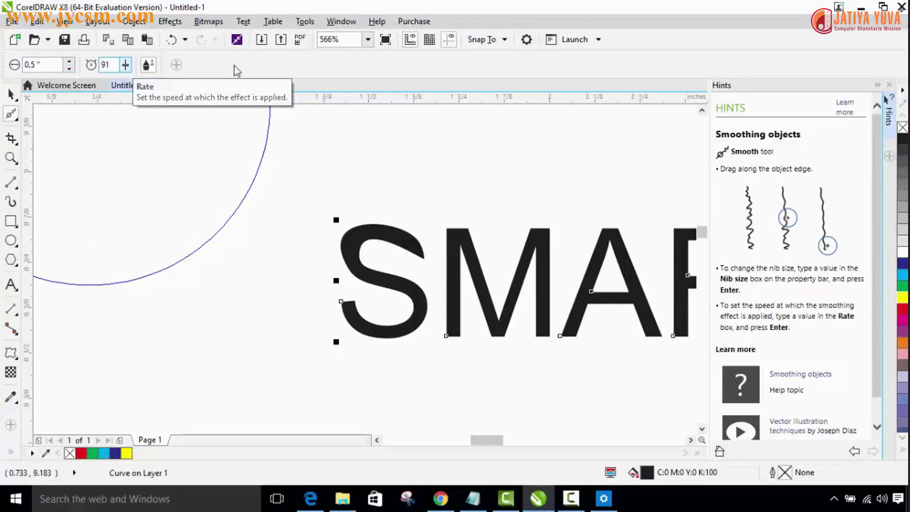
pyautogui.click(126, 66)
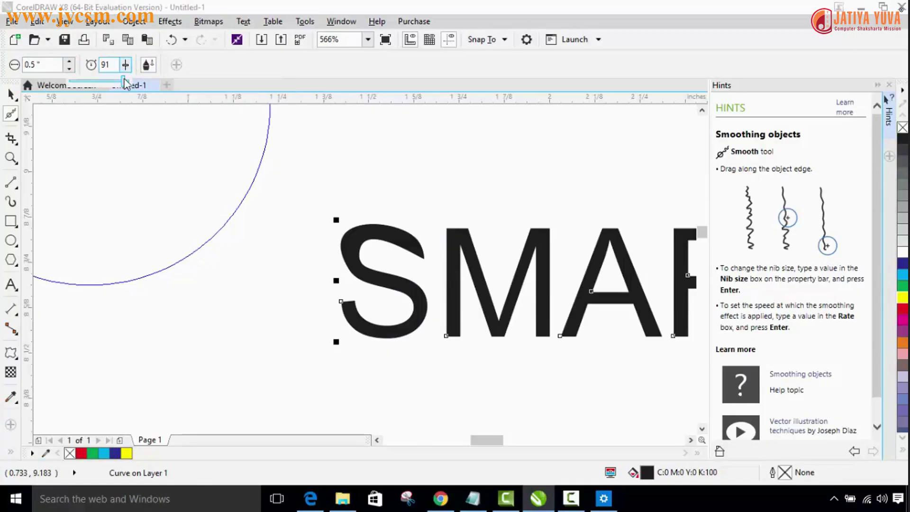
pyautogui.moveTo(123, 86); pyautogui.dragTo(109, 85)
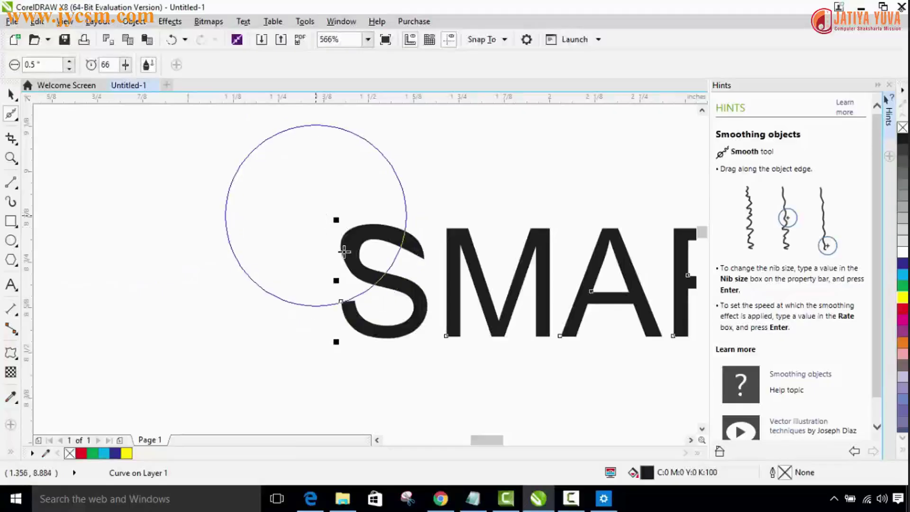
pyautogui.click(10, 94)
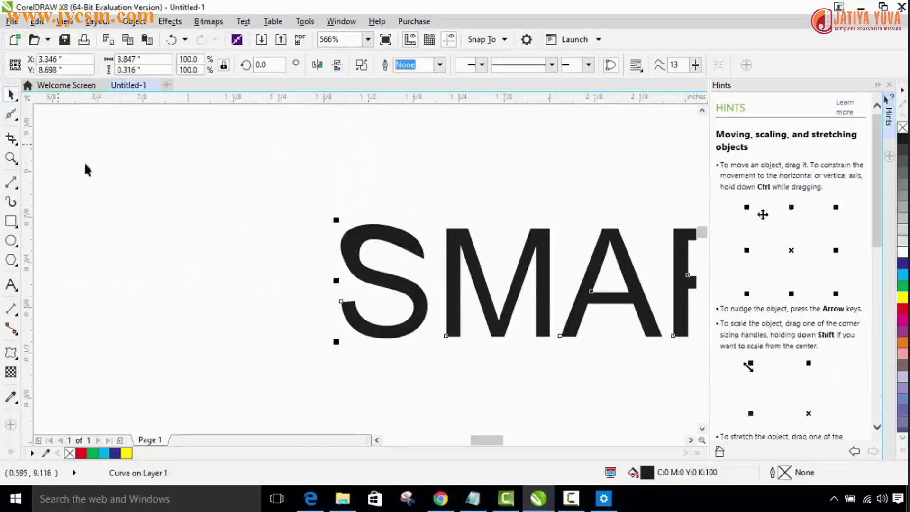
pyautogui.click(14, 115)
pyautogui.click(27, 123)
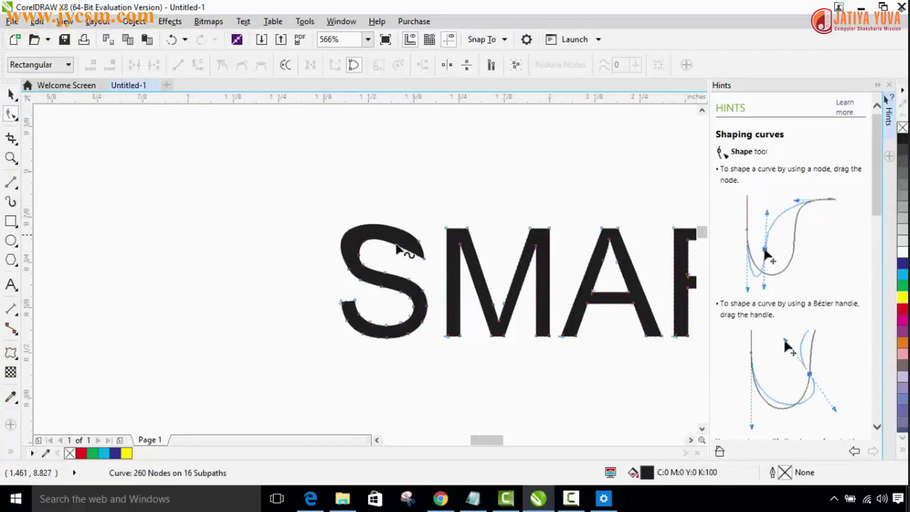
pyautogui.click(14, 115)
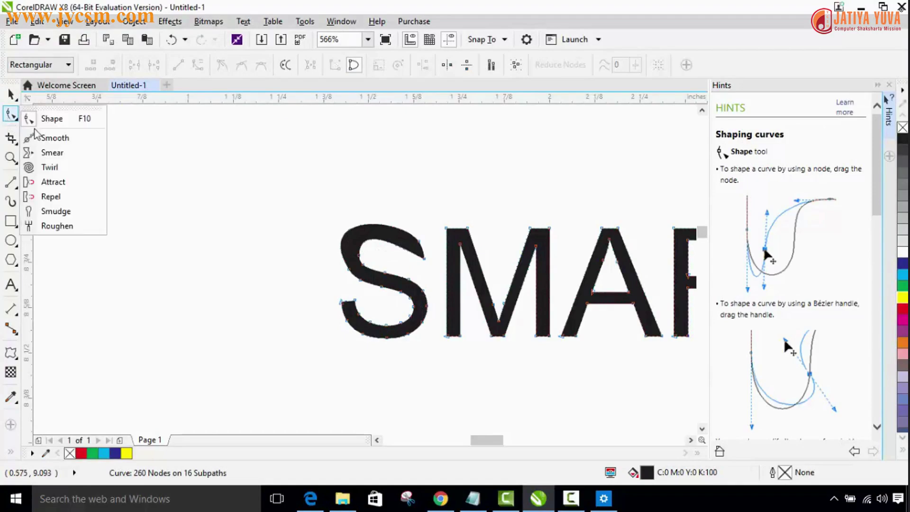
pyautogui.click(52, 144)
# - Smooth the outlines of the letters S, M, A, R and T in the first word with the Smooth tool
pyautogui.moveTo(343, 240)
pyautogui.mouseDown()
pyautogui.moveTo(342, 252)
pyautogui.moveTo(373, 234)
pyautogui.moveTo(372, 254)
pyautogui.moveTo(364, 237)
pyautogui.moveTo(389, 302)
pyautogui.moveTo(386, 332)
pyautogui.mouseUp()
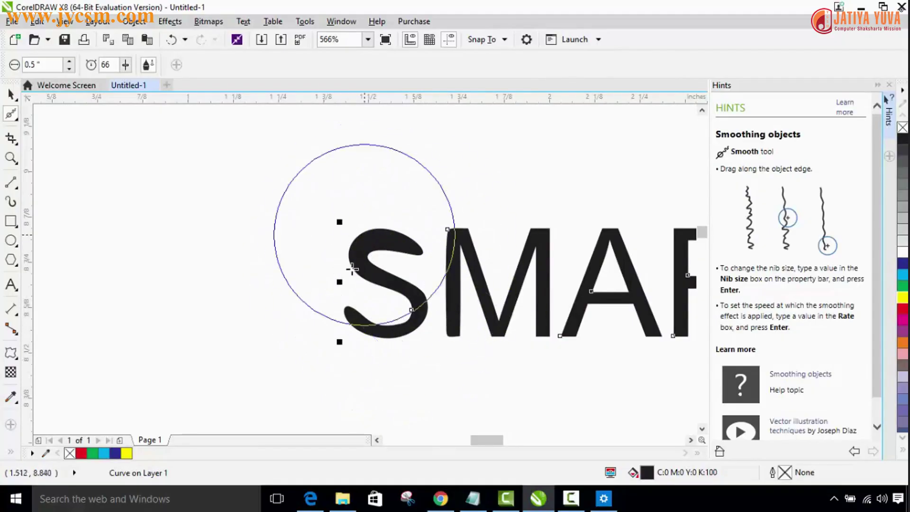
pyautogui.moveTo(497, 448); pyautogui.dragTo(507, 443)
pyautogui.moveTo(244, 247); pyautogui.dragTo(311, 253)
pyautogui.moveTo(311, 253)
pyautogui.mouseDown()
pyautogui.moveTo(341, 262)
pyautogui.moveTo(349, 287)
pyautogui.moveTo(520, 276)
pyautogui.moveTo(507, 276)
pyautogui.moveTo(513, 281)
pyautogui.moveTo(597, 263)
pyautogui.moveTo(649, 300)
pyautogui.mouseUp()
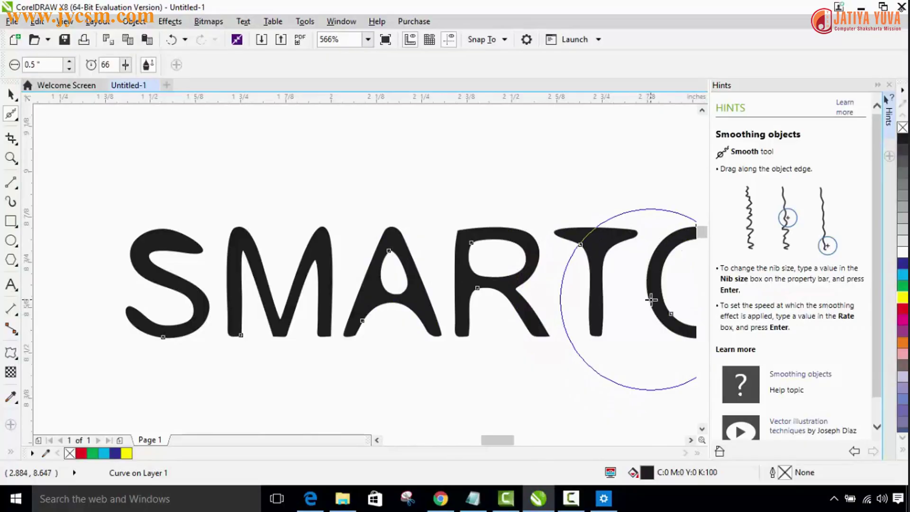
# - Smooth the outlines of the O in SMARTO and all the letters of the word SYSTEMS
pyautogui.moveTo(498, 441)
pyautogui.mouseDown()
pyautogui.moveTo(536, 443)
pyautogui.moveTo(523, 442)
pyautogui.mouseUp()
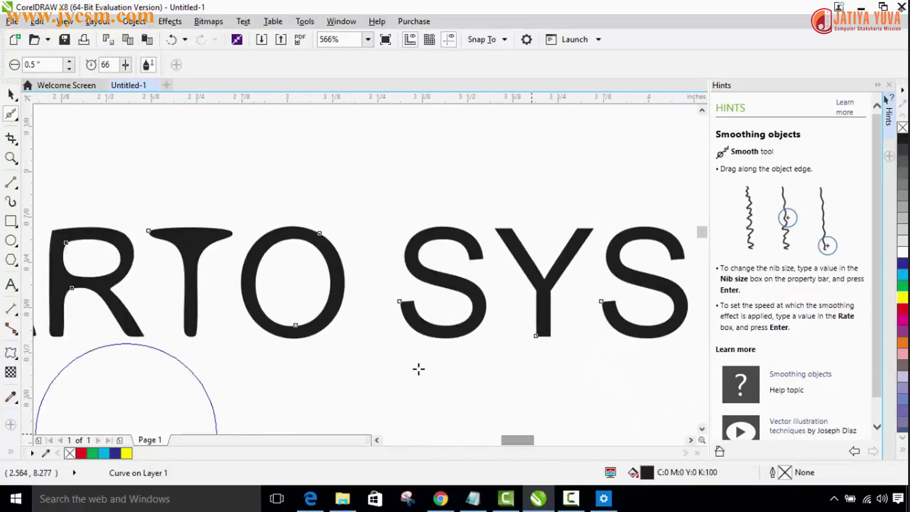
pyautogui.moveTo(309, 263)
pyautogui.mouseDown()
pyautogui.moveTo(288, 248)
pyautogui.moveTo(400, 285)
pyautogui.mouseUp()
pyautogui.moveTo(441, 261); pyautogui.dragTo(449, 271)
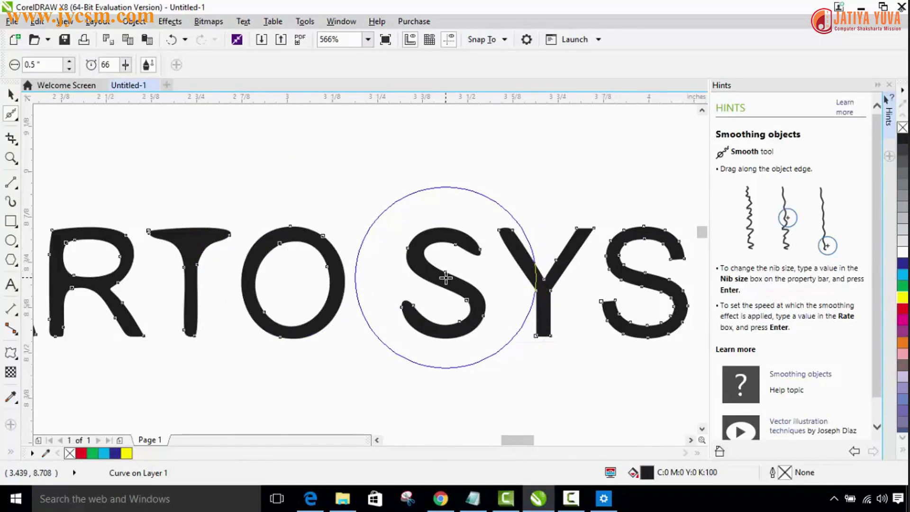
pyautogui.moveTo(446, 278); pyautogui.dragTo(447, 276)
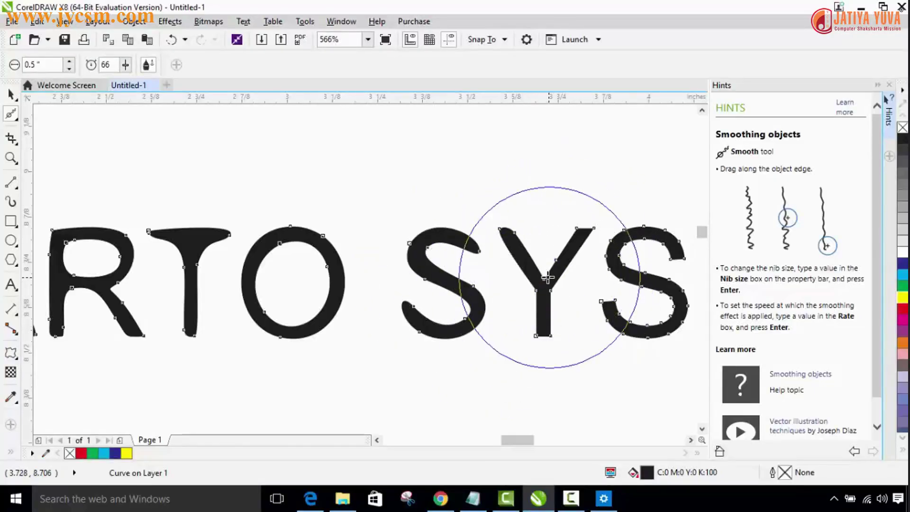
pyautogui.moveTo(521, 282); pyautogui.dragTo(524, 279)
pyautogui.moveTo(611, 281)
pyautogui.mouseDown()
pyautogui.moveTo(633, 279)
pyautogui.moveTo(661, 252)
pyautogui.moveTo(675, 275)
pyautogui.moveTo(663, 291)
pyautogui.moveTo(629, 280)
pyautogui.moveTo(632, 258)
pyautogui.moveTo(676, 265)
pyautogui.moveTo(647, 283)
pyautogui.moveTo(647, 299)
pyautogui.moveTo(646, 280)
pyautogui.moveTo(647, 308)
pyautogui.moveTo(640, 279)
pyautogui.moveTo(640, 320)
pyautogui.moveTo(675, 299)
pyautogui.moveTo(574, 241)
pyautogui.moveTo(671, 313)
pyautogui.moveTo(648, 291)
pyautogui.moveTo(607, 314)
pyautogui.moveTo(624, 331)
pyautogui.moveTo(683, 293)
pyautogui.moveTo(640, 237)
pyautogui.moveTo(655, 230)
pyautogui.moveTo(669, 280)
pyautogui.moveTo(655, 260)
pyautogui.moveTo(628, 298)
pyautogui.moveTo(657, 238)
pyautogui.moveTo(630, 261)
pyautogui.moveTo(658, 275)
pyautogui.mouseUp()
pyautogui.moveTo(521, 443); pyautogui.dragTo(548, 448)
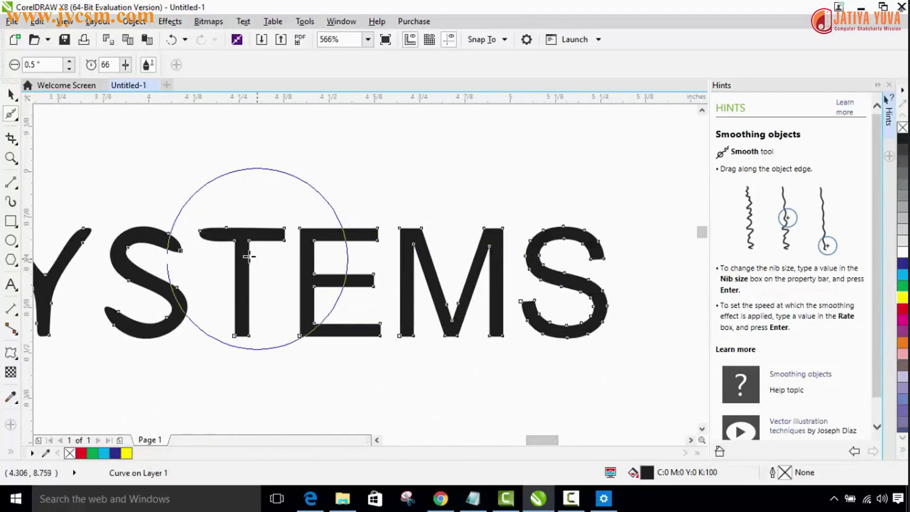
pyautogui.moveTo(244, 254)
pyautogui.mouseDown()
pyautogui.moveTo(483, 279)
pyautogui.moveTo(427, 278)
pyautogui.moveTo(415, 275)
pyautogui.moveTo(577, 283)
pyautogui.moveTo(561, 317)
pyautogui.mouseUp()
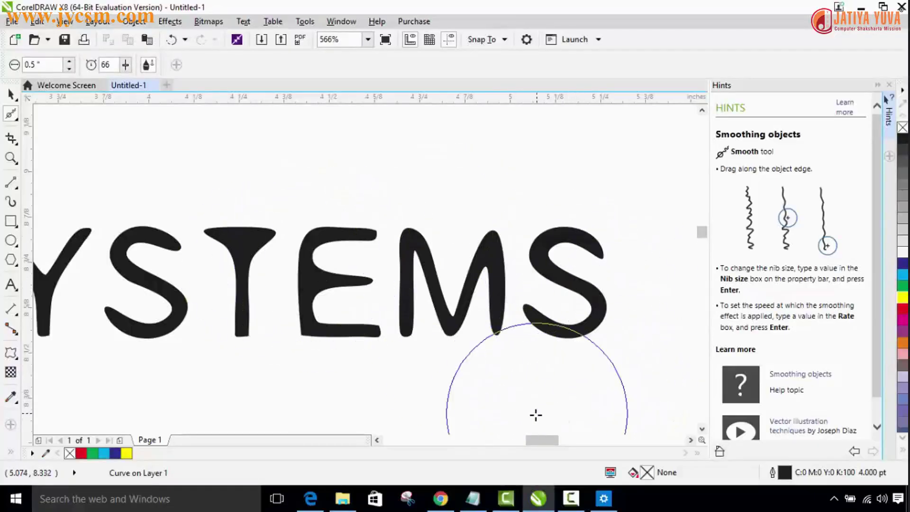
# - Select the SMARTO SYSTEMS curve again and smooth the letters S, M, A and R of the first word further
pyautogui.moveTo(545, 441); pyautogui.dragTo(504, 446)
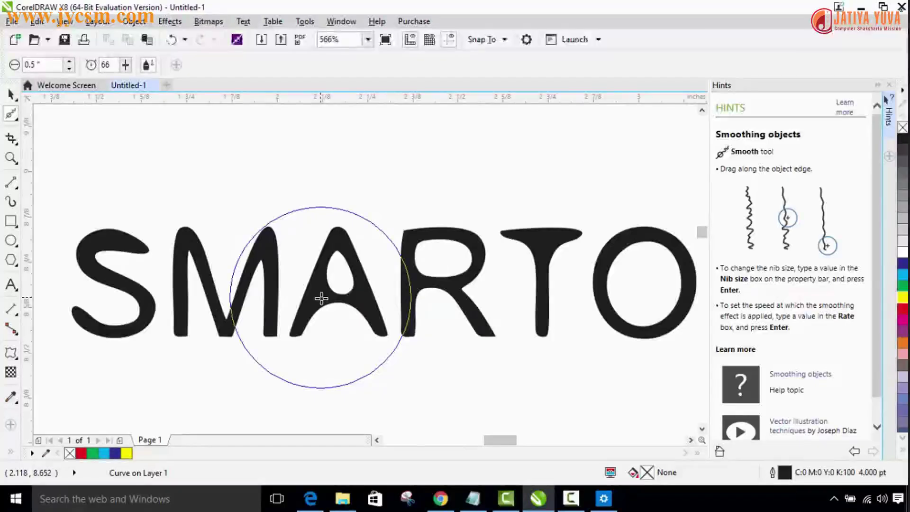
pyautogui.click(11, 160)
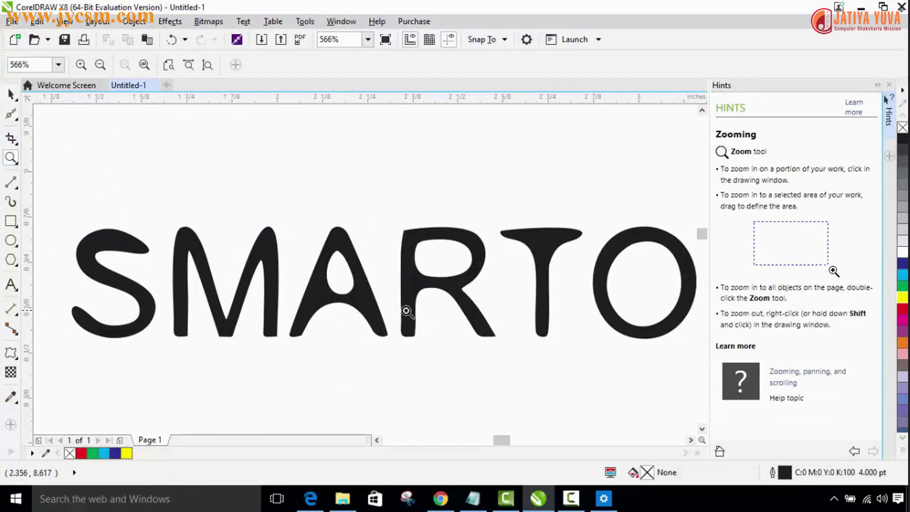
pyautogui.click(408, 313)
pyautogui.rightClick(395, 270)
pyautogui.rightClick(401, 265)
pyautogui.rightClick(401, 265)
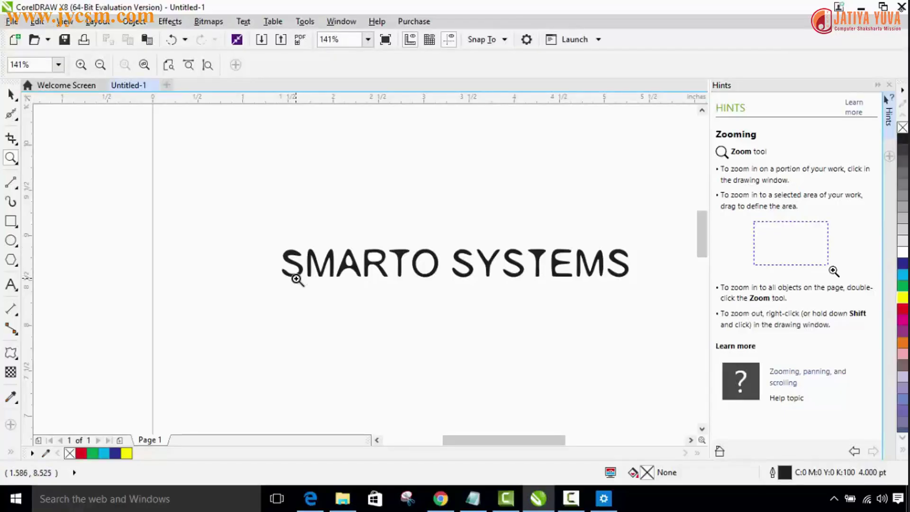
pyautogui.click(10, 115)
pyautogui.click(11, 94)
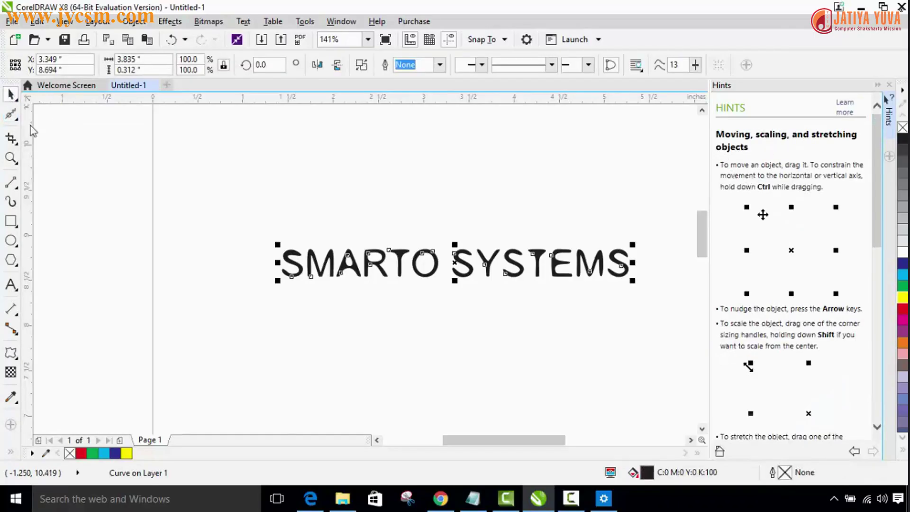
pyautogui.click(298, 265)
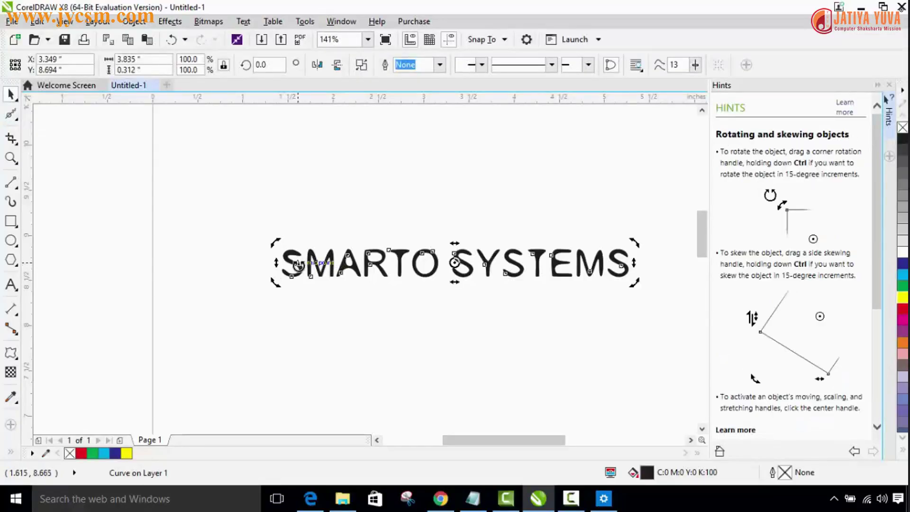
pyautogui.click(298, 264)
pyautogui.click(10, 114)
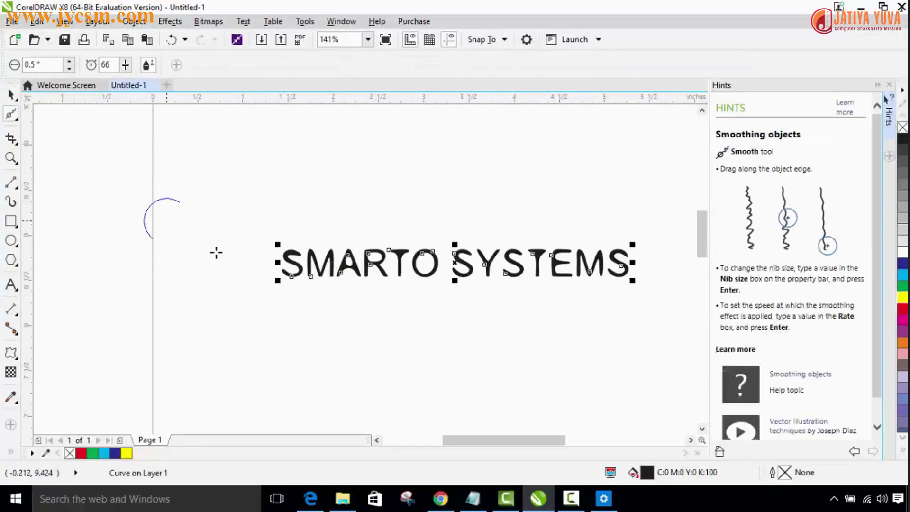
pyautogui.moveTo(287, 260)
pyautogui.mouseDown()
pyautogui.moveTo(307, 280)
pyautogui.moveTo(324, 264)
pyautogui.moveTo(337, 341)
pyautogui.mouseUp()
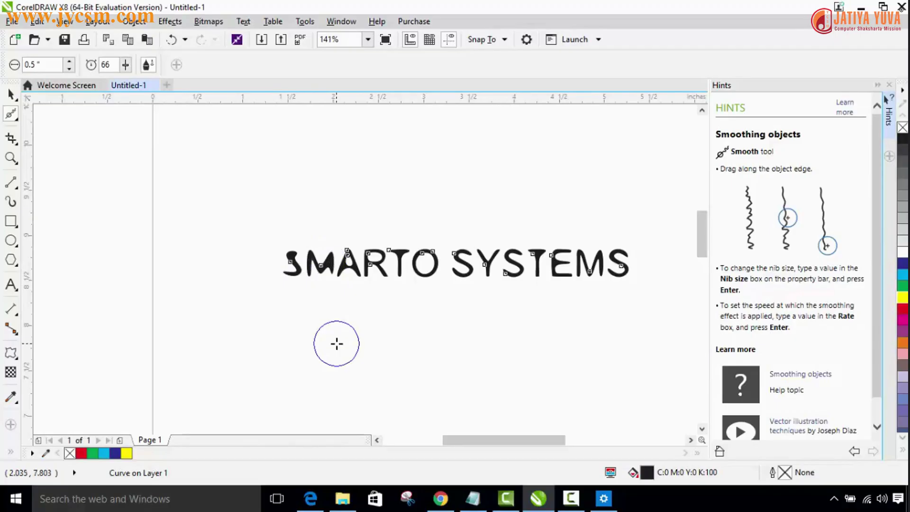
pyautogui.moveTo(353, 263); pyautogui.dragTo(346, 309)
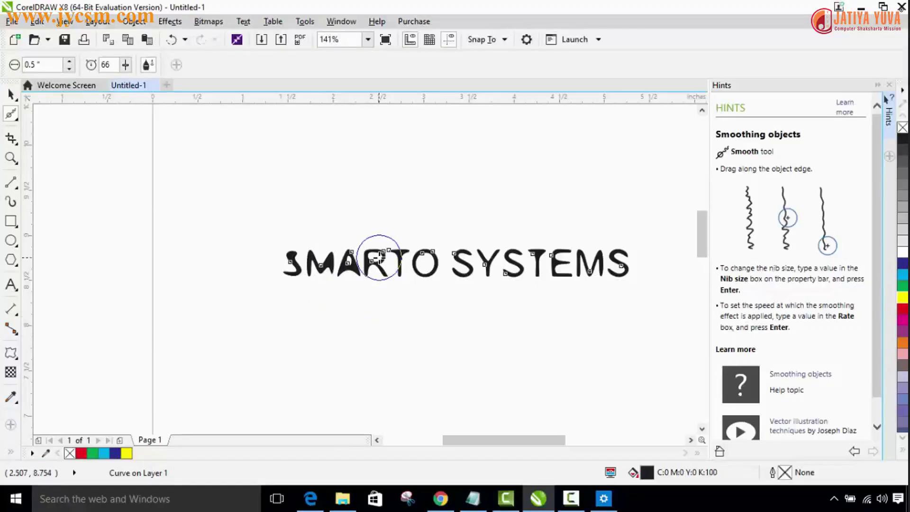
pyautogui.moveTo(378, 257); pyautogui.dragTo(379, 339)
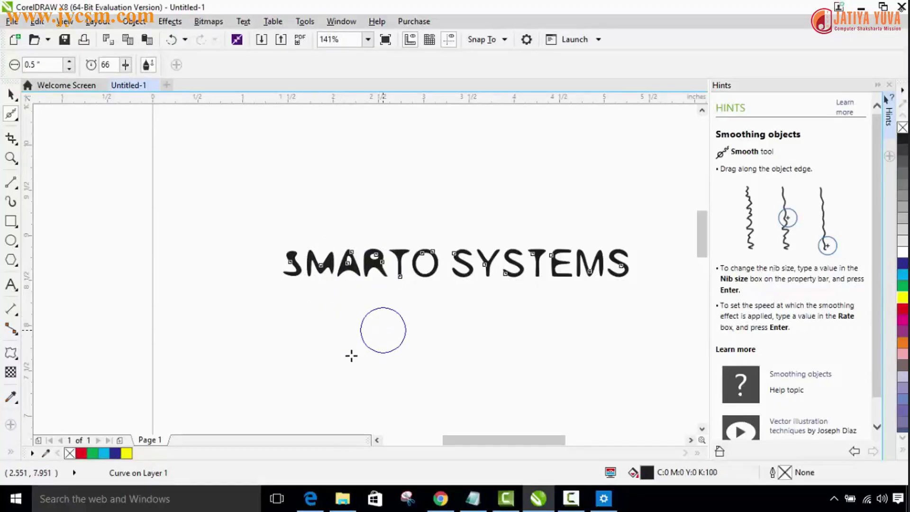
# - Set the smoothing rate to 96, smooth the remaining letters from T through SYSTEMS further, and deselect the curve
pyautogui.click(125, 65)
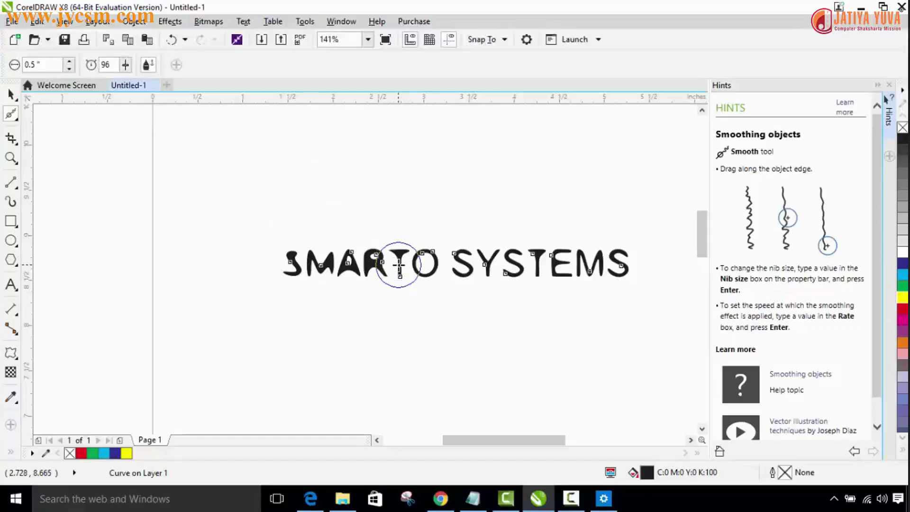
pyautogui.click(429, 266)
pyautogui.moveTo(428, 264)
pyautogui.mouseDown()
pyautogui.moveTo(489, 268)
pyautogui.moveTo(519, 255)
pyautogui.moveTo(585, 268)
pyautogui.moveTo(628, 257)
pyautogui.moveTo(498, 390)
pyautogui.mouseUp()
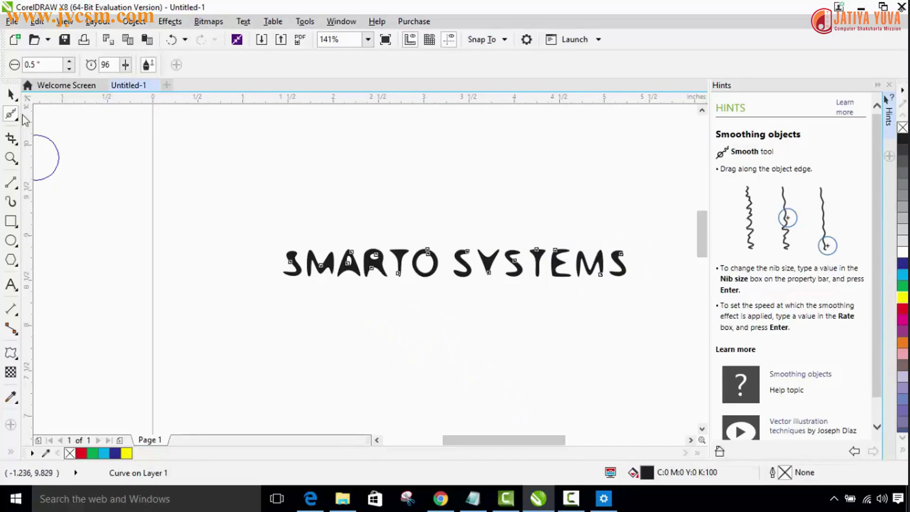
pyautogui.click(11, 95)
pyautogui.click(334, 309)
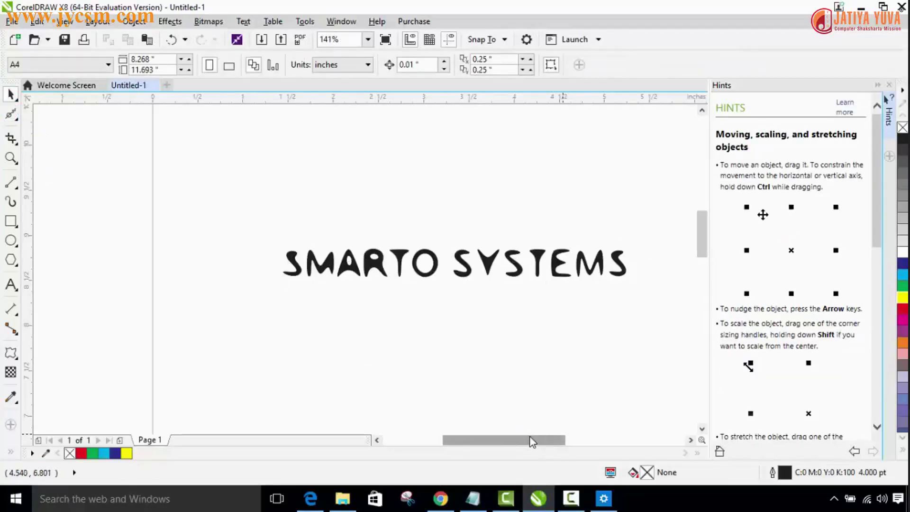
pyautogui.moveTo(532, 441); pyautogui.dragTo(547, 441)
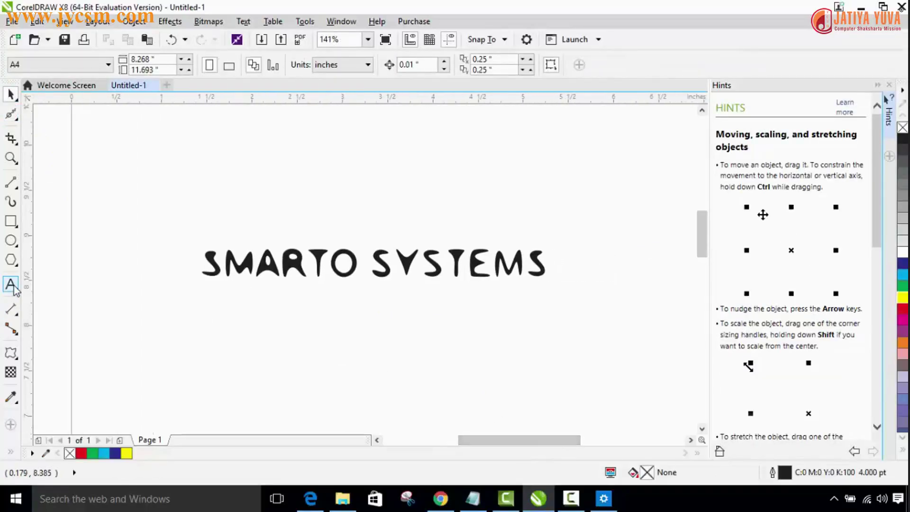